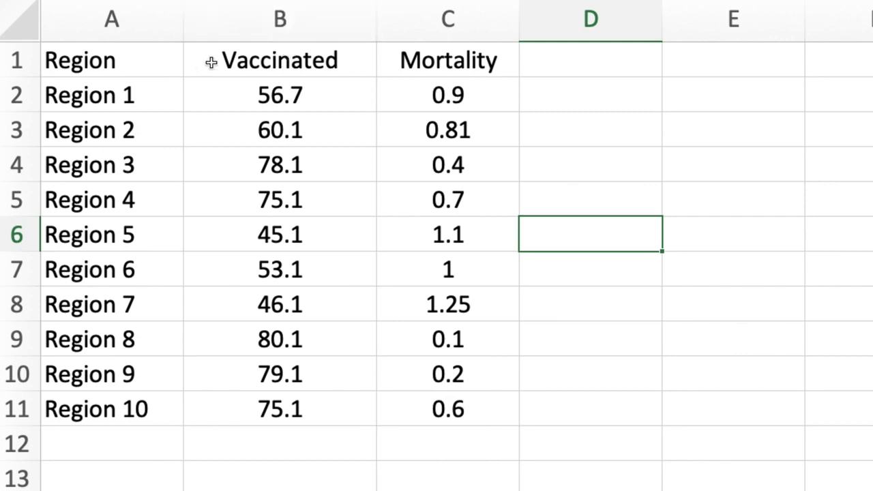
- Examine the Vaccinated and Mortality data columns for the listed regions in the worksheet
{"action": "left_click", "coordinate": [286, 23]}
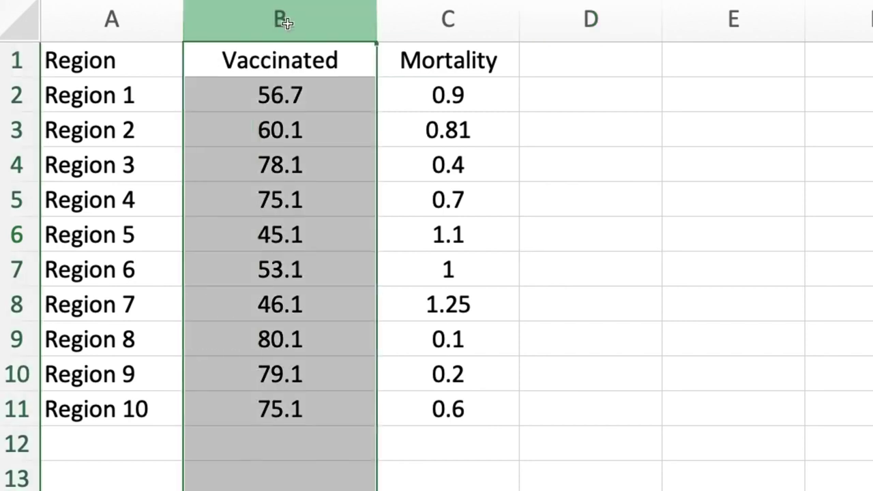
{"action": "left_click", "coordinate": [431, 15]}
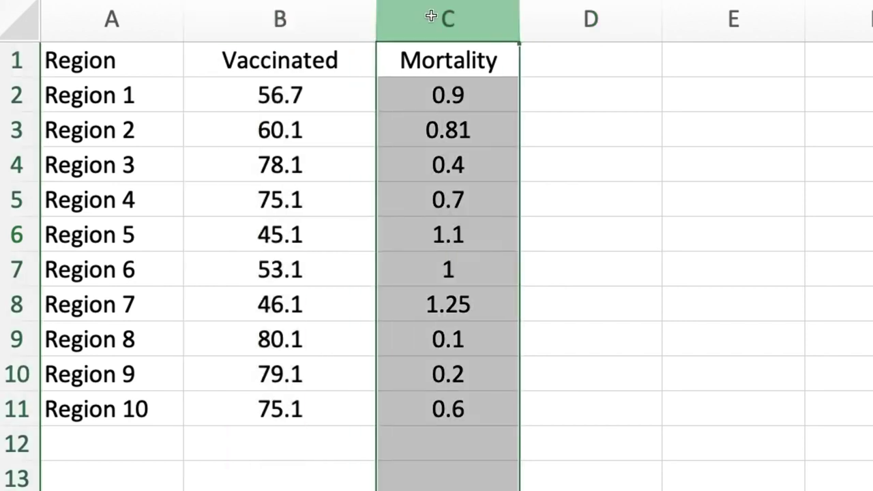
{"action": "left_click", "coordinate": [536, 45]}
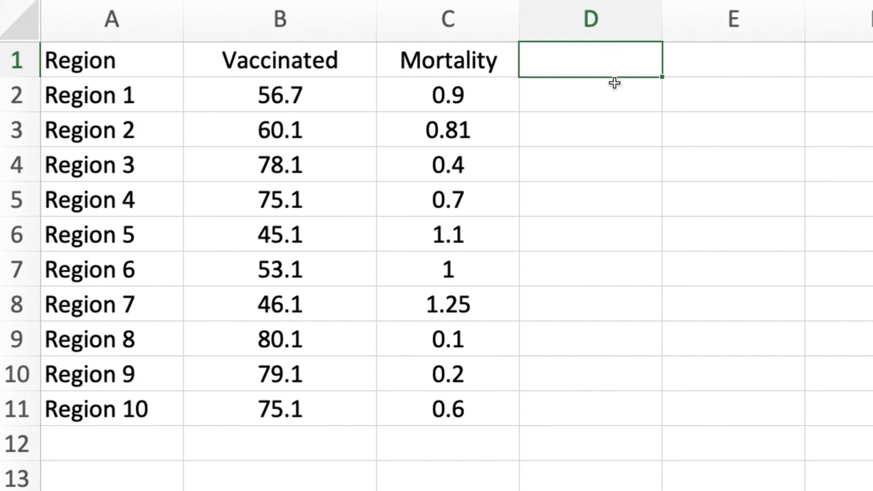
{"action": "left_click", "coordinate": [616, 84]}
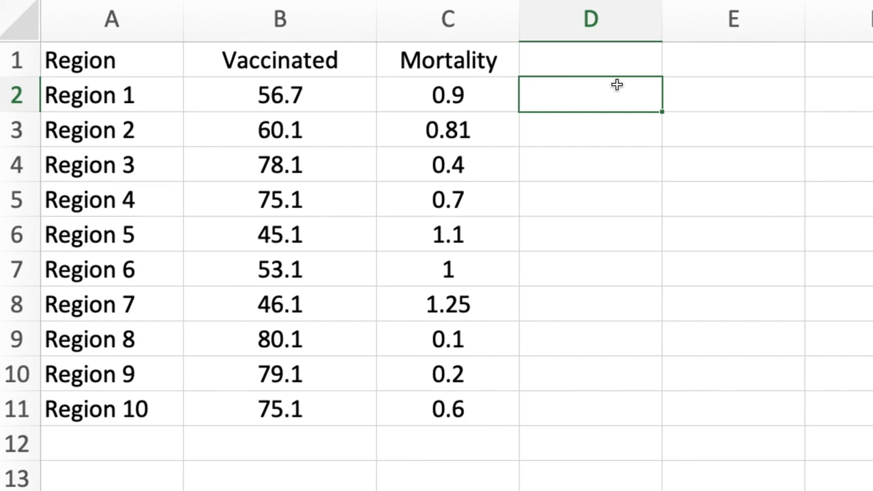
{"action": "left_click_drag", "start_coordinate": [293, 64], "coordinate": [307, 409]}
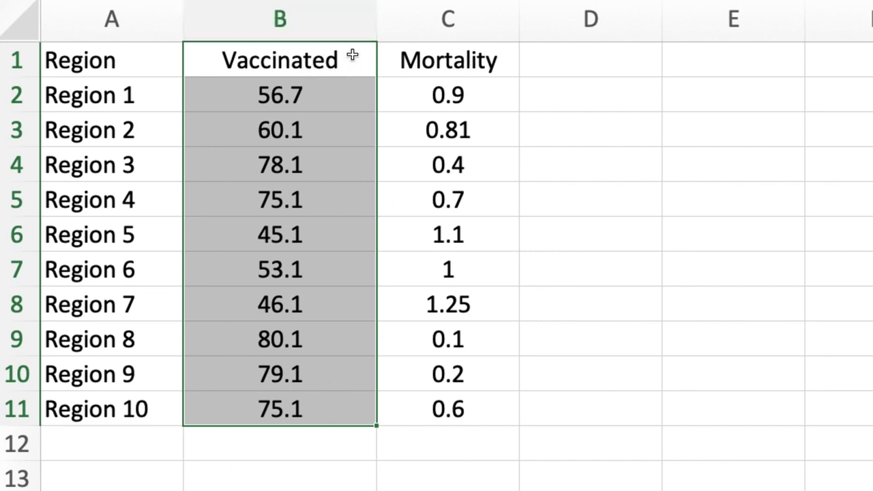
{"action": "left_click_drag", "start_coordinate": [448, 68], "coordinate": [483, 404]}
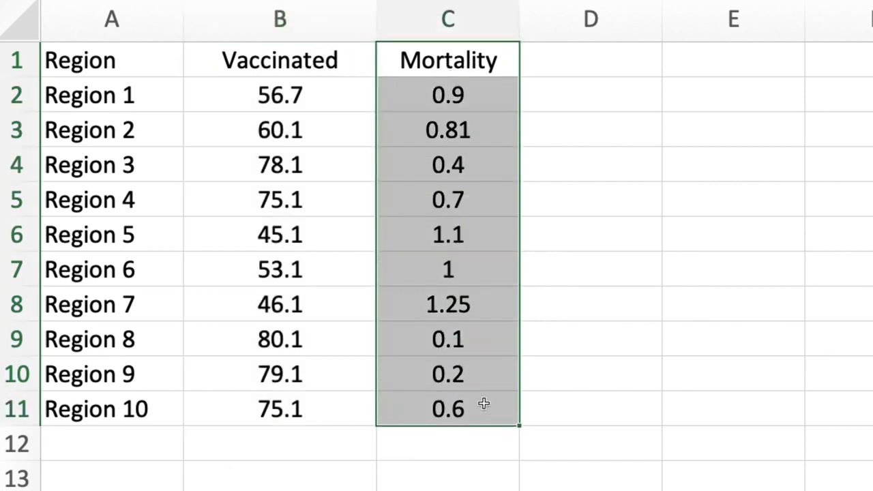
{"action": "left_click", "coordinate": [623, 98]}
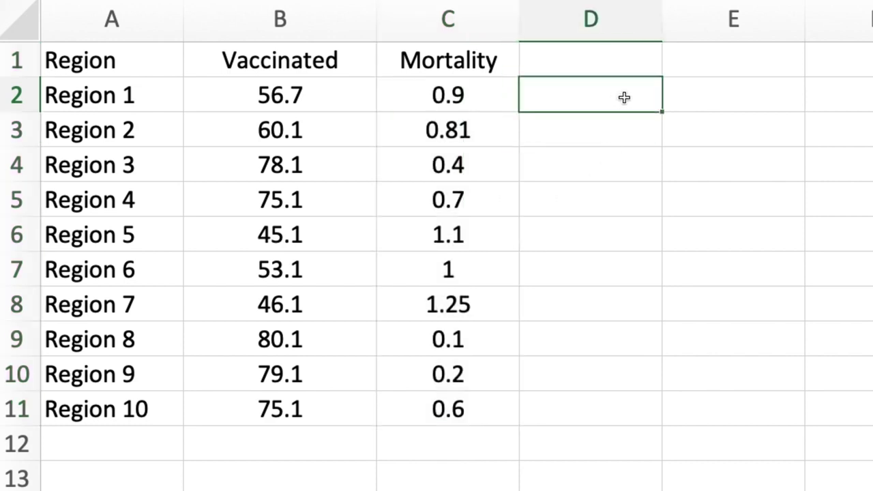
{"action": "left_click_drag", "start_coordinate": [293, 67], "coordinate": [321, 402]}
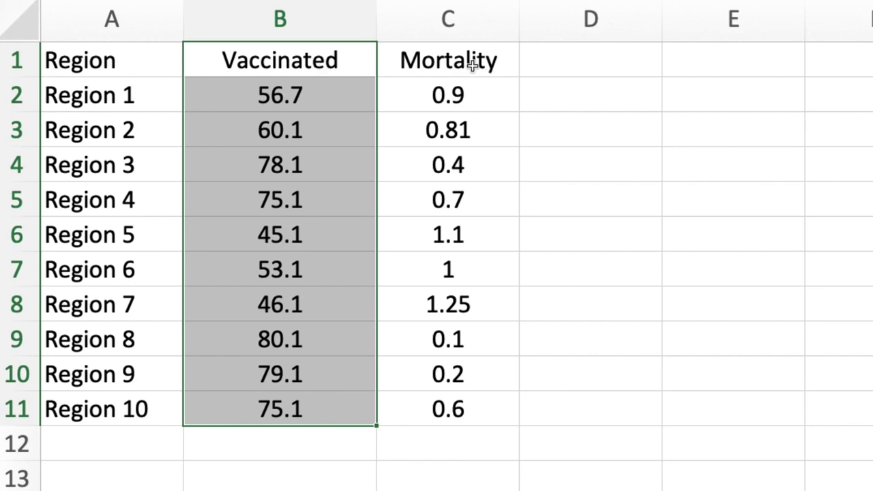
{"action": "left_click_drag", "start_coordinate": [472, 67], "coordinate": [478, 414]}
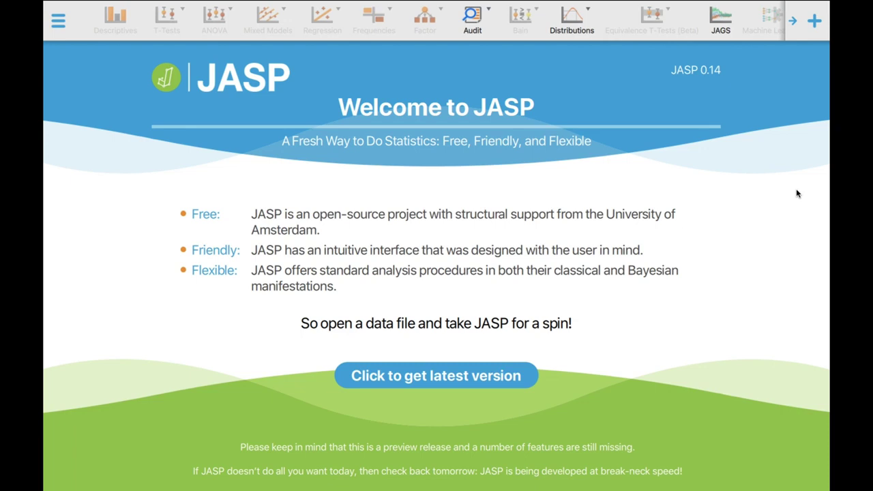
- Switch to JASP and open the data file DATA REGRESSION.csv from the computer's Desktop folder
{"action": "left_click", "coordinate": [57, 31]}
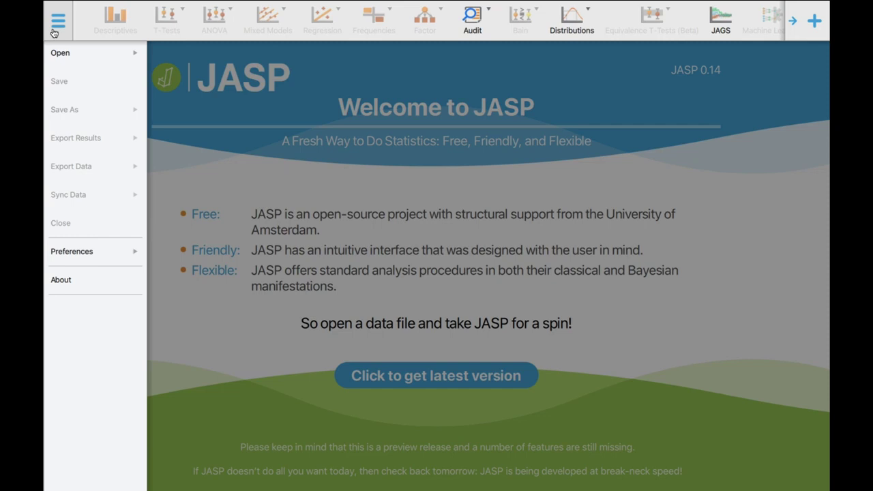
{"action": "left_click", "coordinate": [60, 54]}
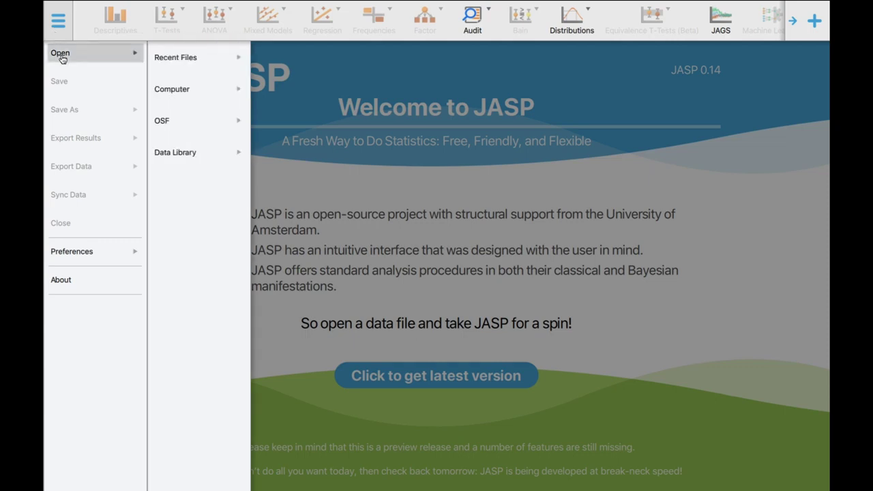
{"action": "left_click", "coordinate": [168, 65]}
{"action": "left_click", "coordinate": [191, 91]}
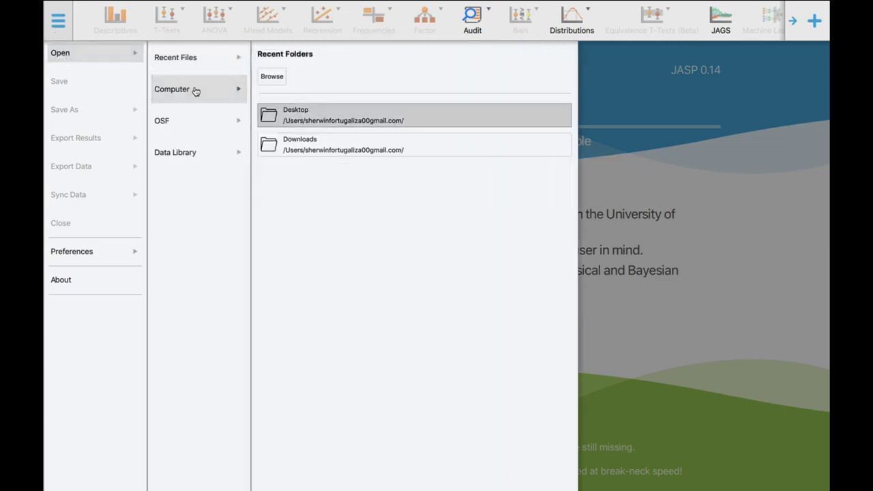
{"action": "left_click", "coordinate": [279, 81]}
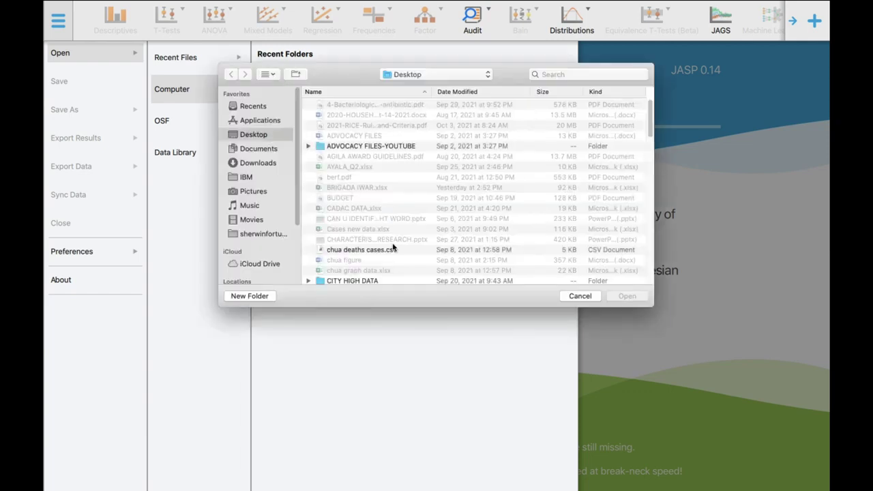
{"action": "scroll", "coordinate": [393, 248], "scroll_direction": "down", "scroll_amount": 5}
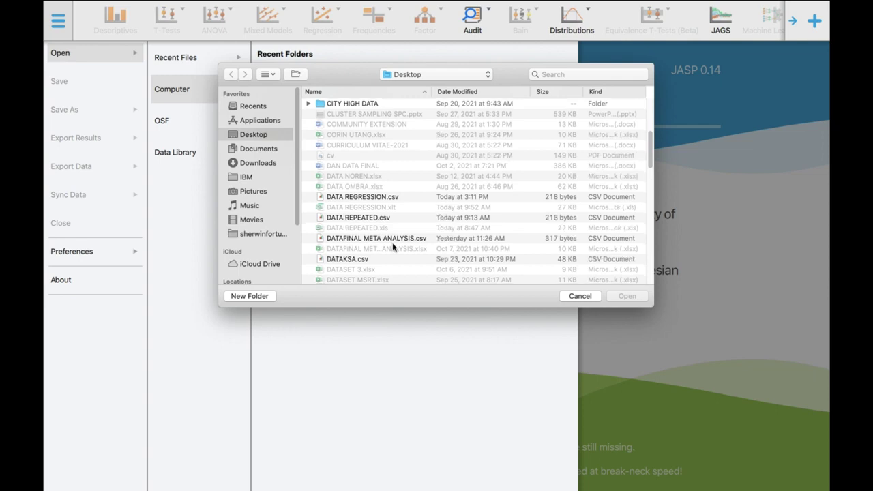
{"action": "scroll", "coordinate": [393, 247], "scroll_direction": "down", "scroll_amount": 1}
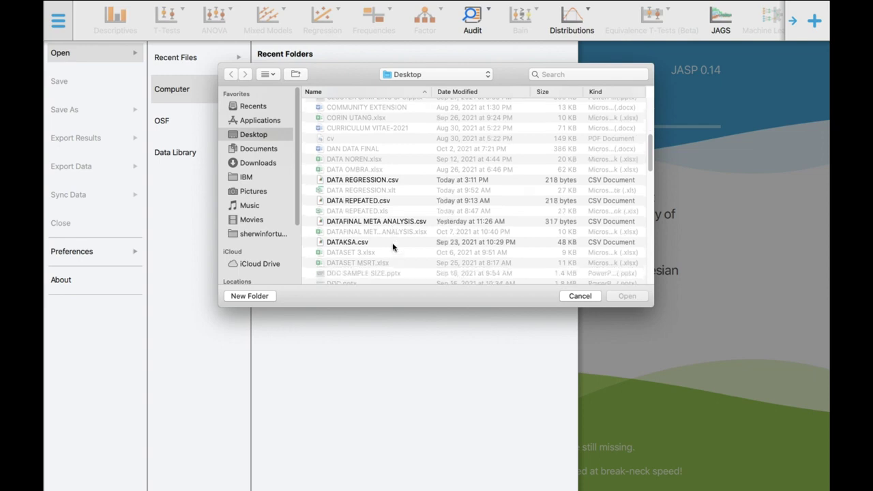
{"action": "left_click", "coordinate": [360, 181]}
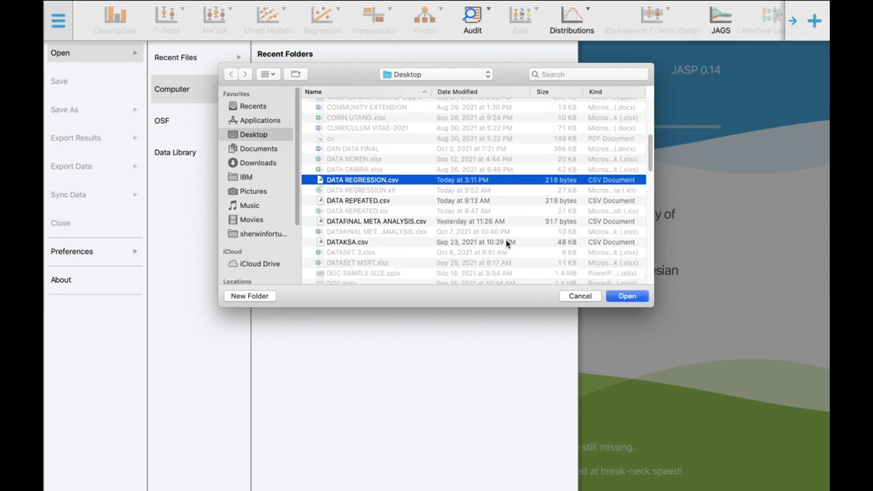
{"action": "left_click", "coordinate": [627, 297]}
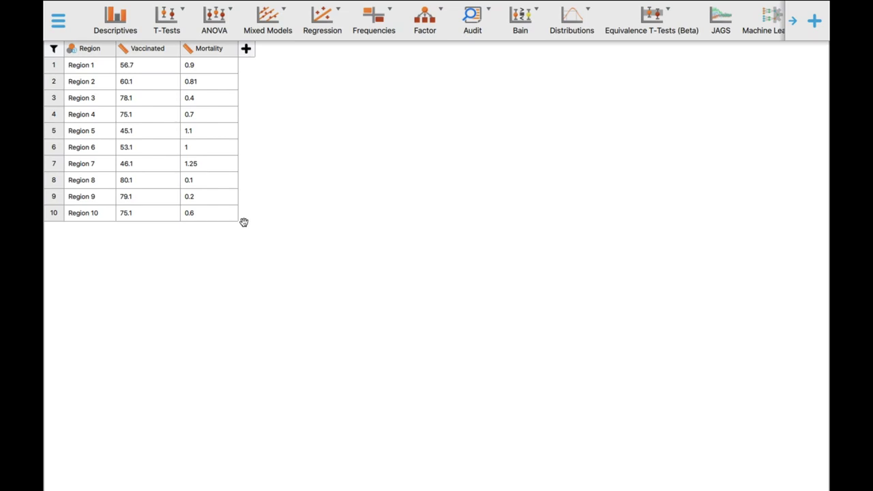
- Set up a classical Linear Regression with Mortality as the dependent variable and Vaccinated as the covariate
{"action": "left_click", "coordinate": [338, 22]}
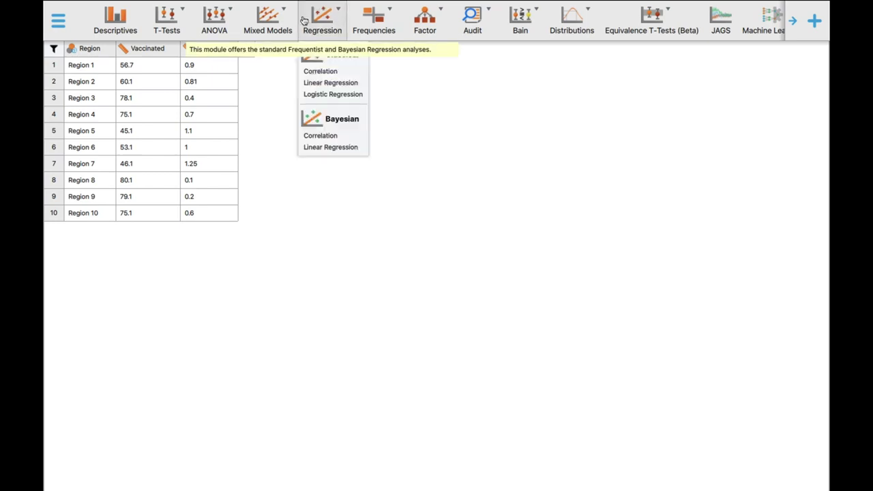
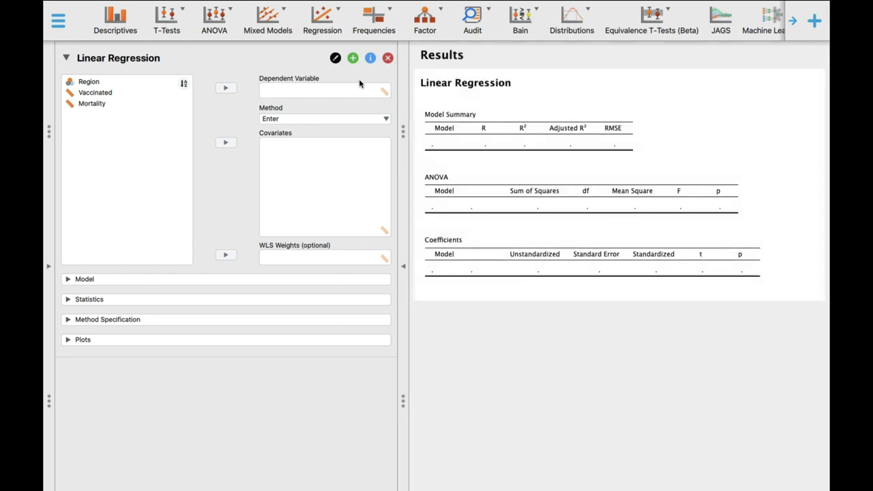
{"action": "left_click", "coordinate": [89, 104]}
{"action": "left_click", "coordinate": [226, 88]}
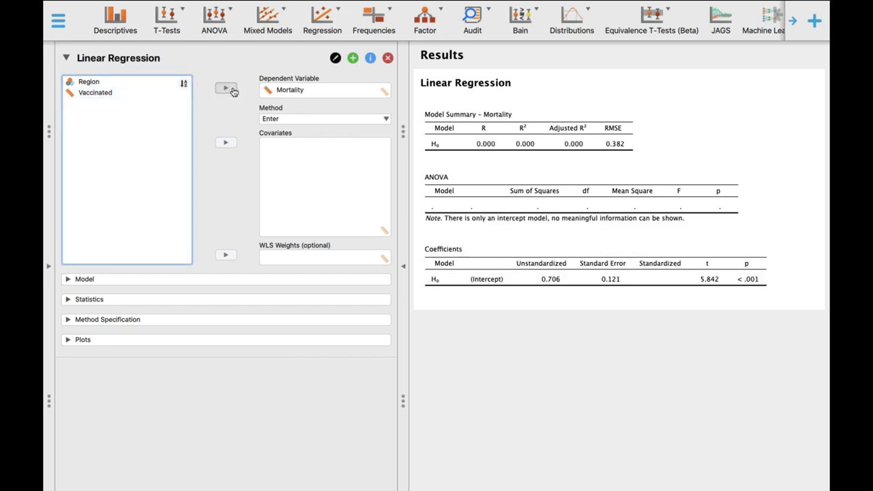
{"action": "left_click", "coordinate": [107, 93]}
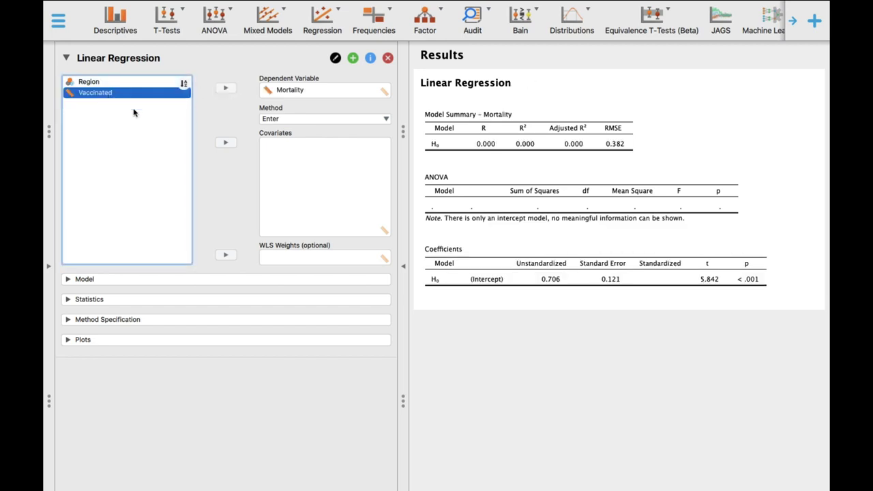
{"action": "left_click", "coordinate": [226, 143]}
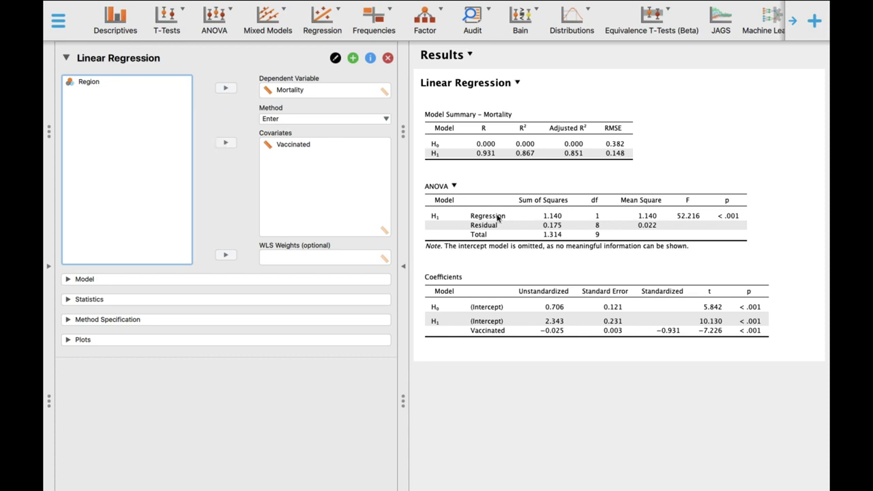
- Collapse the analysis settings and enlarge the results to view the Linear Regression output tables
{"action": "left_click", "coordinate": [408, 277]}
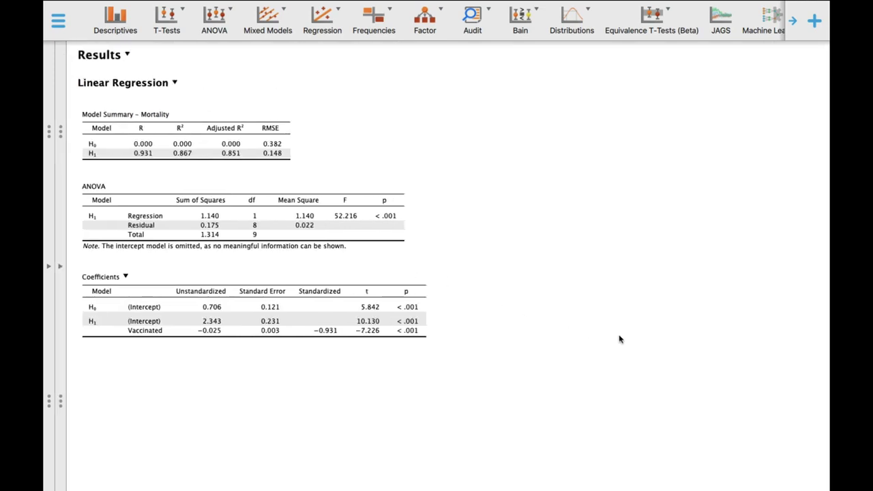
{"action": "key", "text": "ctrl+plus"}
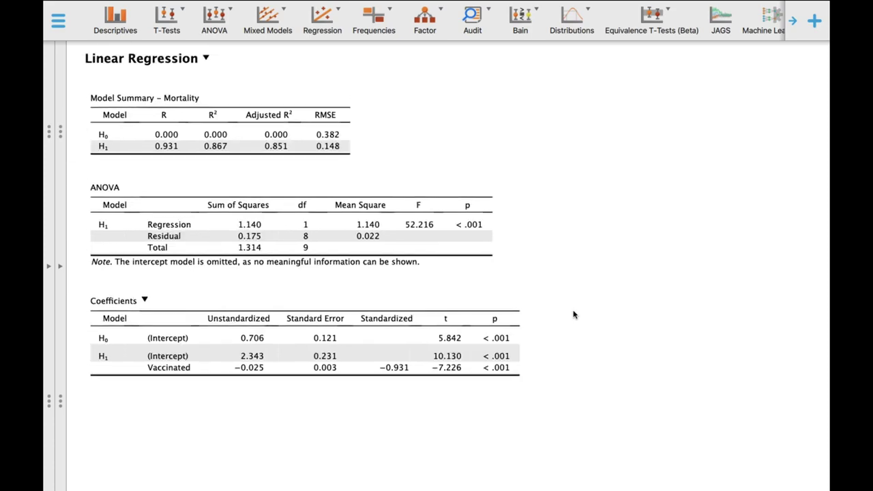
{"action": "key", "text": "ctrl+plus"}
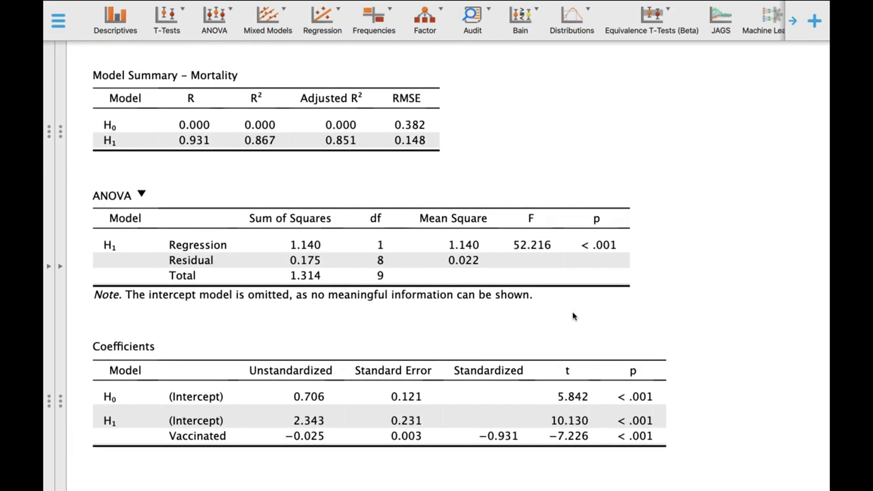
{"action": "left_click", "coordinate": [570, 341]}
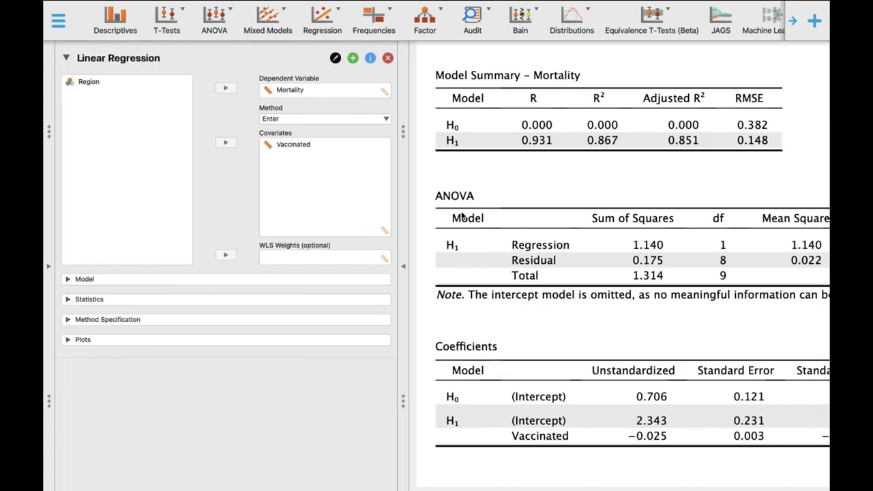
{"action": "left_click", "coordinate": [406, 280]}
{"action": "scroll", "coordinate": [303, 140], "scroll_direction": "up", "scroll_amount": 3}
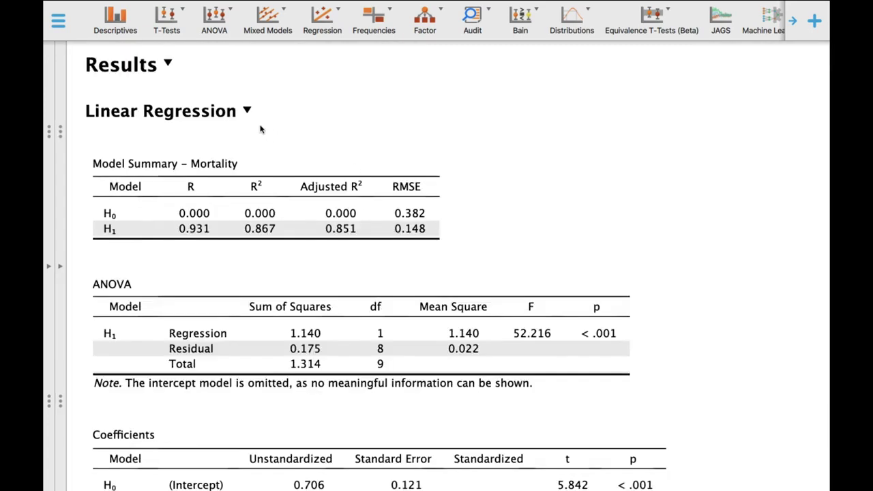
{"action": "left_click", "coordinate": [247, 110]}
{"action": "left_click", "coordinate": [258, 113]}
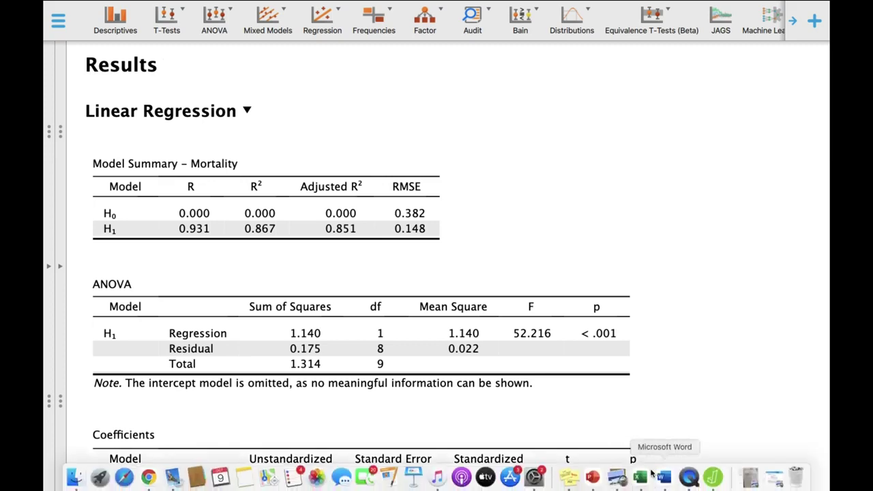
- Switch to the Linear Regression document in Word and examine the H₁ row of the Model Summary - Mortality table and its R interpretation
{"action": "left_click", "coordinate": [664, 481]}
{"action": "scroll", "coordinate": [193, 144], "scroll_direction": "up", "scroll_amount": 3}
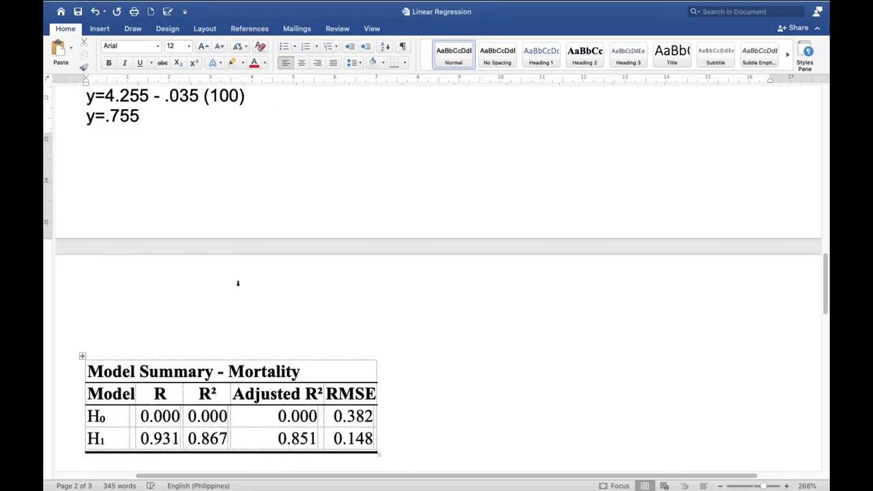
{"action": "scroll", "coordinate": [239, 284], "scroll_direction": "down", "scroll_amount": 4}
{"action": "scroll", "coordinate": [244, 287], "scroll_direction": "down", "scroll_amount": 1}
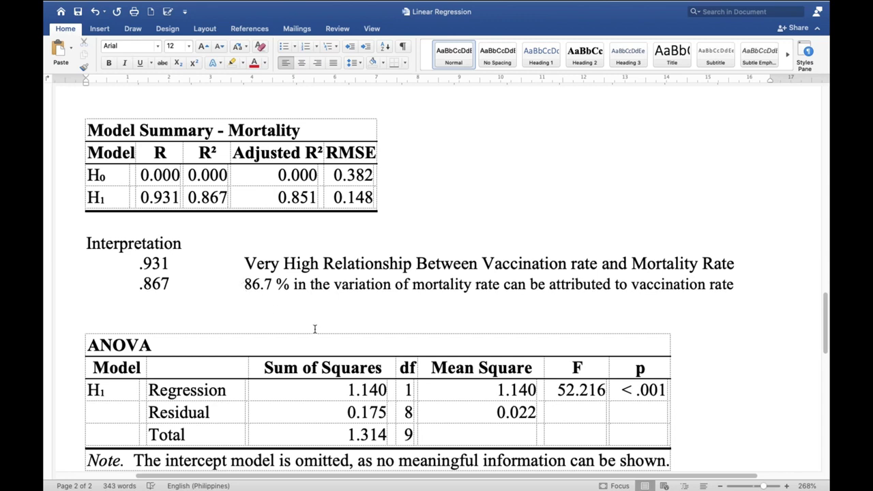
{"action": "left_click_drag", "start_coordinate": [117, 201], "coordinate": [356, 202]}
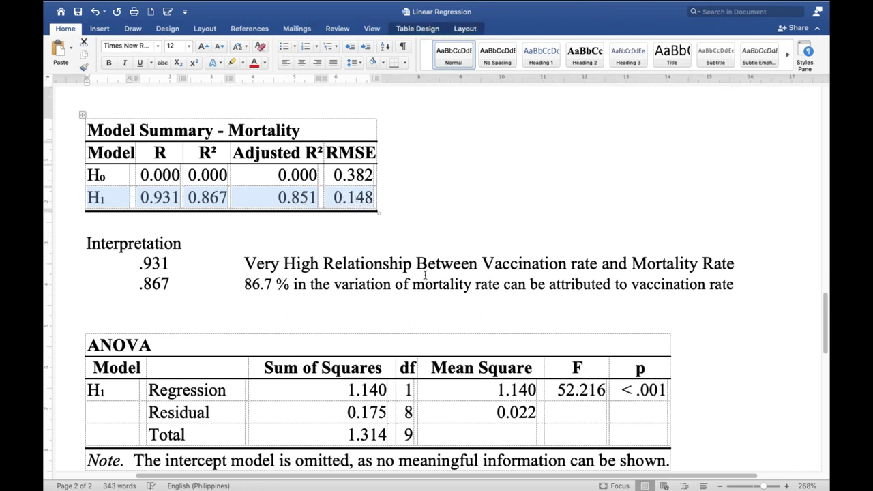
{"action": "left_click", "coordinate": [225, 310]}
{"action": "scroll", "coordinate": [225, 310], "scroll_direction": "down", "scroll_amount": 1}
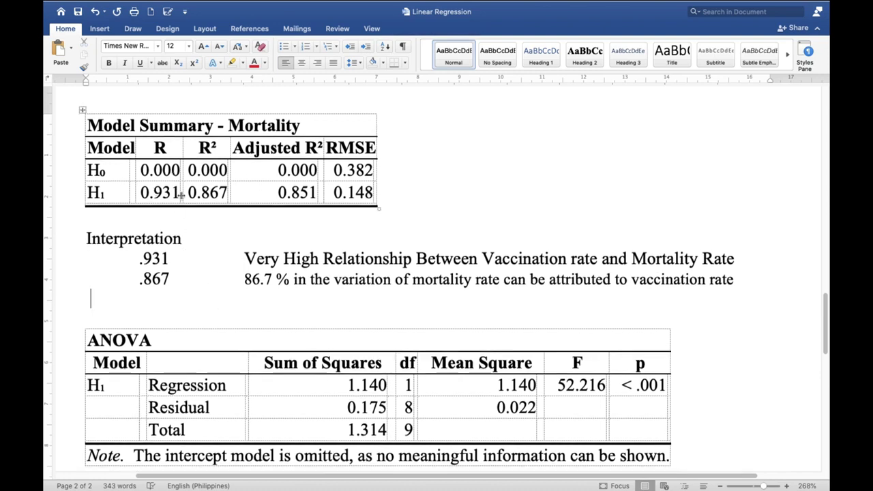
{"action": "left_click_drag", "start_coordinate": [177, 193], "coordinate": [144, 195]}
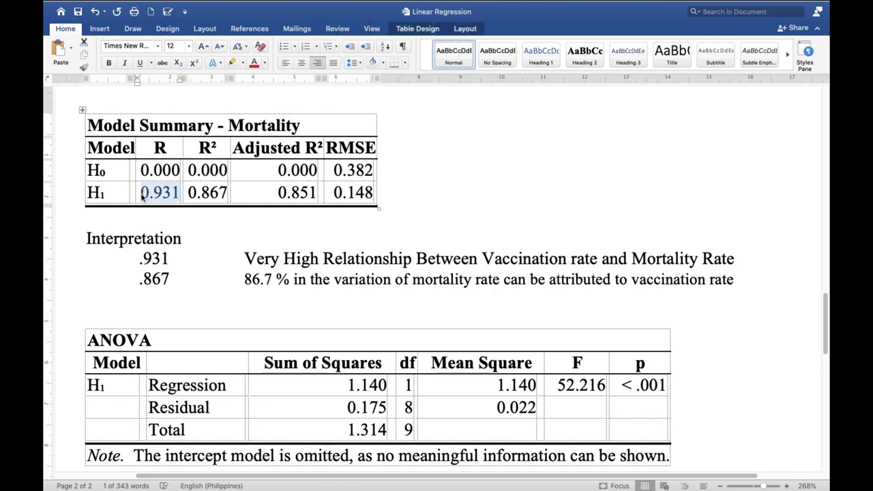
{"action": "left_click_drag", "start_coordinate": [628, 259], "coordinate": [741, 259]}
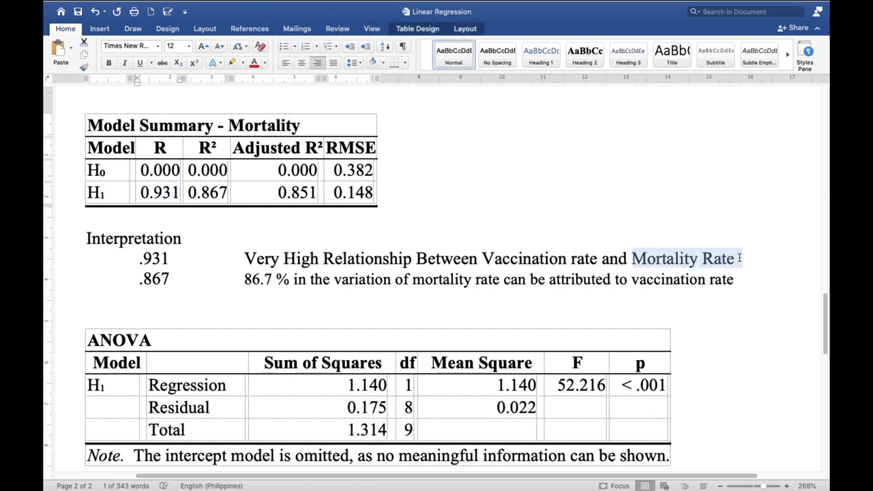
{"action": "left_click_drag", "start_coordinate": [600, 259], "coordinate": [482, 260]}
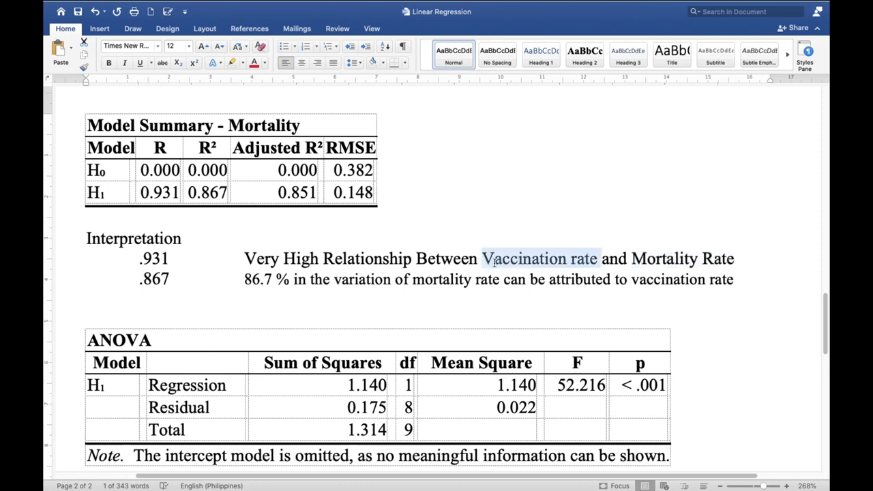
- Examine the R and R² values of the H₁ model against their interpretation lines below the Model Summary - Mortality table
{"action": "left_click", "coordinate": [633, 259]}
{"action": "left_click", "coordinate": [731, 260], "text": "shift"}
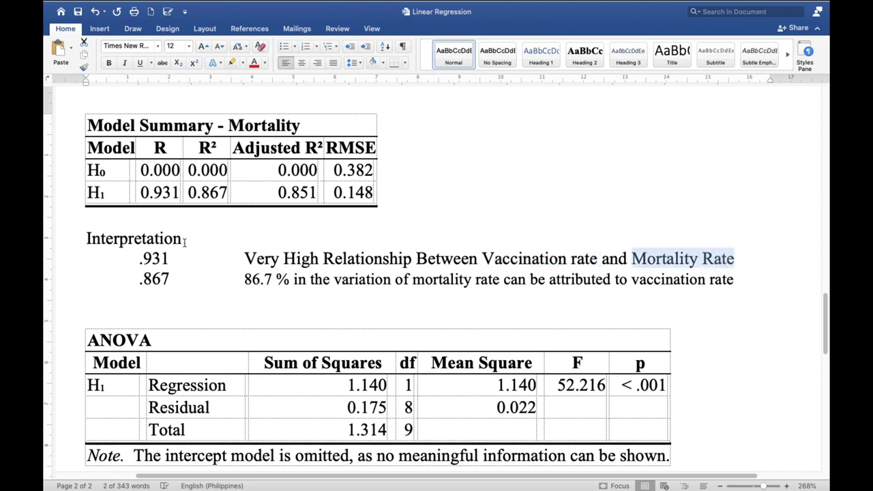
{"action": "left_click_drag", "start_coordinate": [139, 259], "coordinate": [469, 265]}
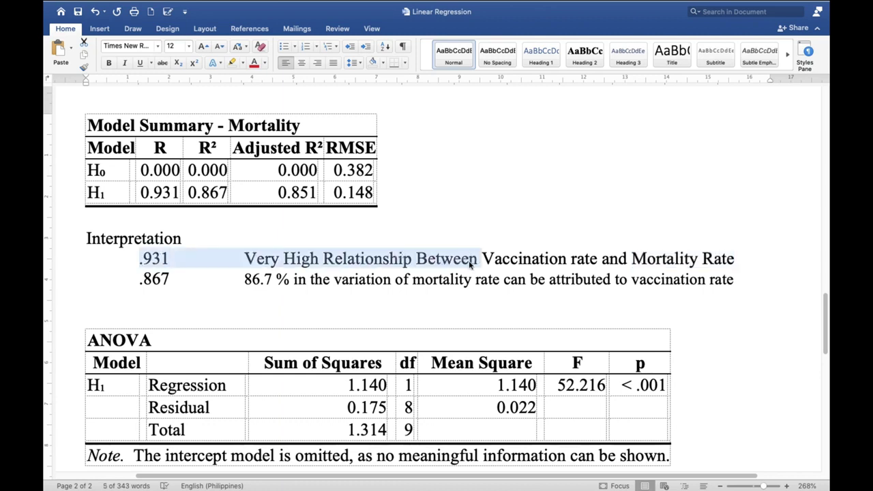
{"action": "left_click", "coordinate": [470, 309]}
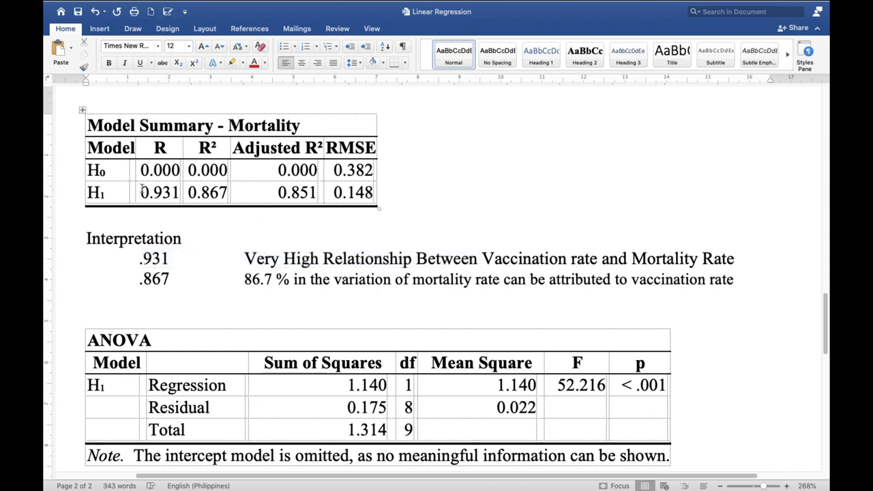
{"action": "left_click_drag", "start_coordinate": [141, 193], "coordinate": [179, 194]}
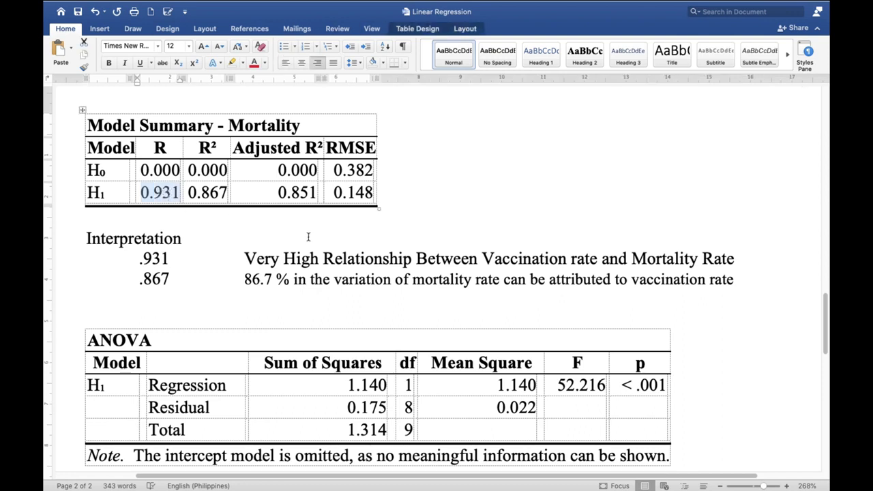
{"action": "scroll", "coordinate": [236, 255], "scroll_direction": "down", "scroll_amount": 1}
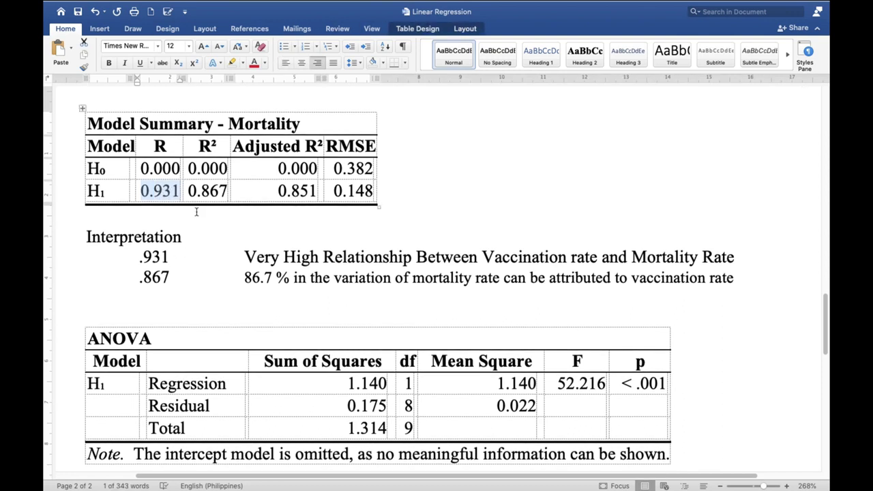
{"action": "scroll", "coordinate": [206, 310], "scroll_direction": "down", "scroll_amount": 1}
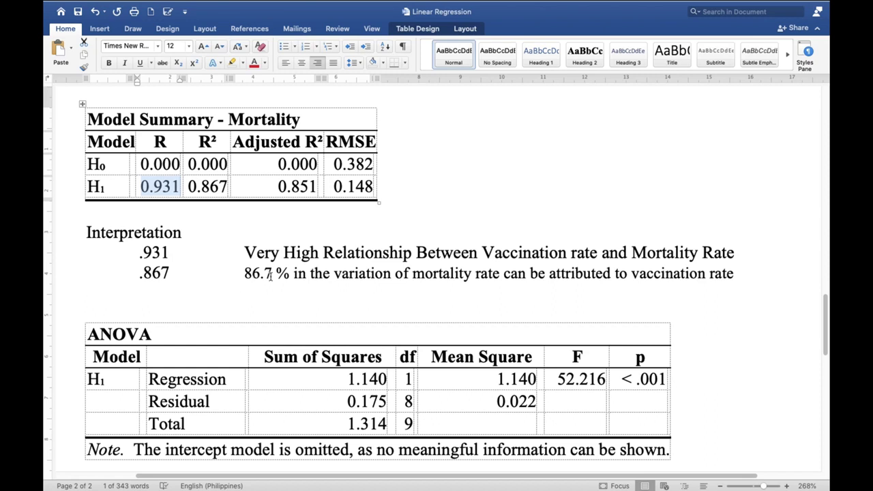
{"action": "left_click_drag", "start_coordinate": [190, 186], "coordinate": [228, 187]}
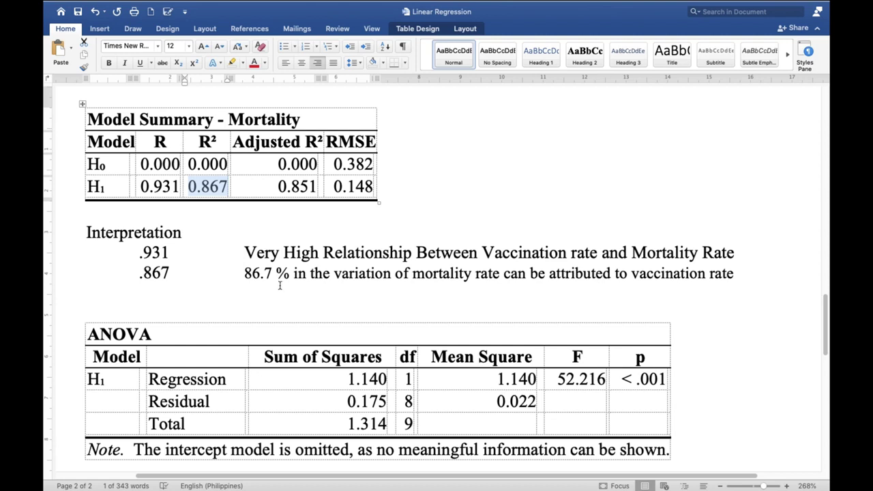
{"action": "scroll", "coordinate": [341, 287], "scroll_direction": "down", "scroll_amount": 1}
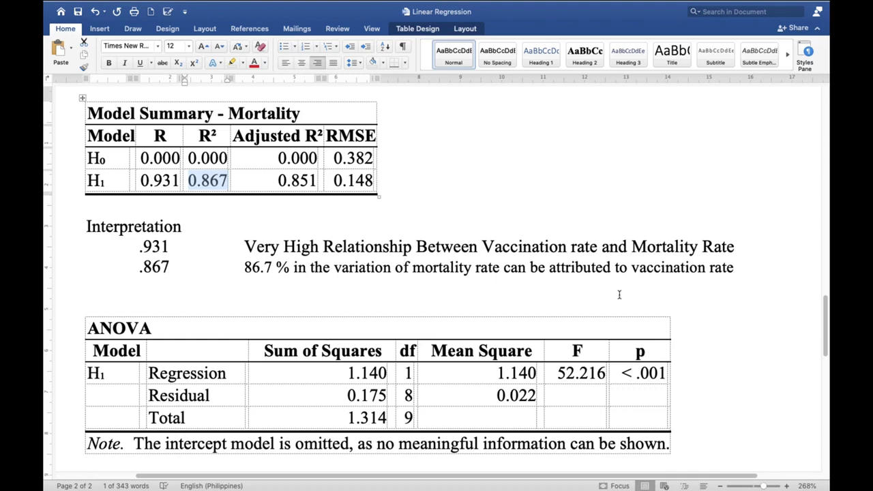
{"action": "left_click", "coordinate": [351, 302]}
- Examine the H₁ regression p-value in the ANOVA table and the significance statement about vaccination and mortality rate beneath it
{"action": "scroll", "coordinate": [349, 303], "scroll_direction": "down", "scroll_amount": 10}
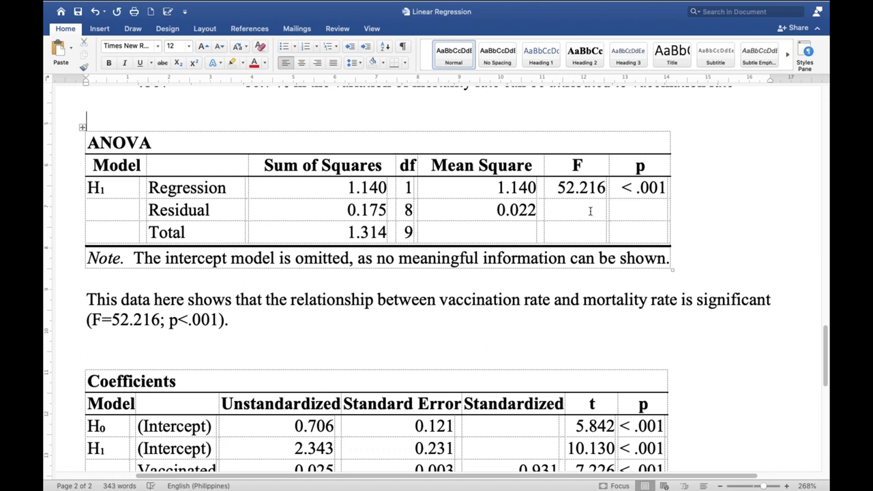
{"action": "left_click_drag", "start_coordinate": [621, 190], "coordinate": [665, 194]}
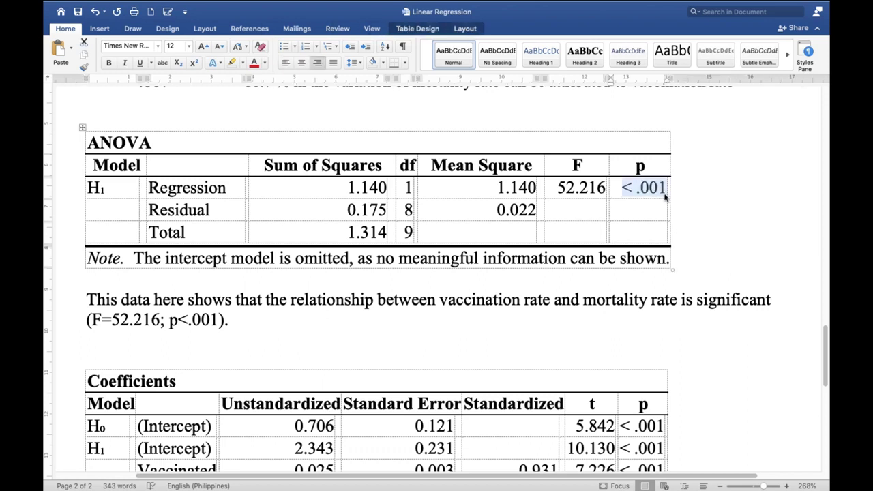
{"action": "left_click", "coordinate": [651, 196]}
{"action": "left_click_drag", "start_coordinate": [623, 189], "coordinate": [651, 194]}
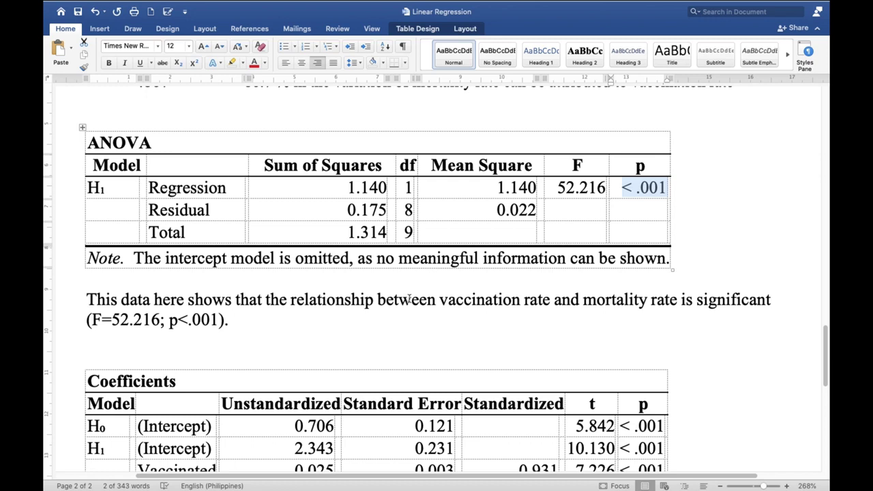
{"action": "left_click_drag", "start_coordinate": [377, 301], "coordinate": [674, 301]}
{"action": "left_click", "coordinate": [583, 300]}
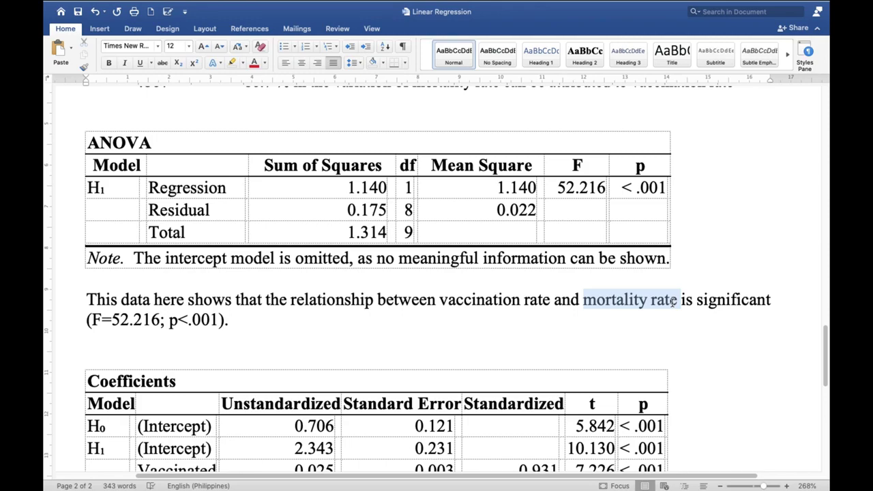
{"action": "left_click", "coordinate": [277, 326]}
- Compare the terms of the general equation y=constant - b1x1 with the Vaccinated row of the Coefficients table
{"action": "scroll", "coordinate": [287, 321], "scroll_direction": "down", "scroll_amount": 5}
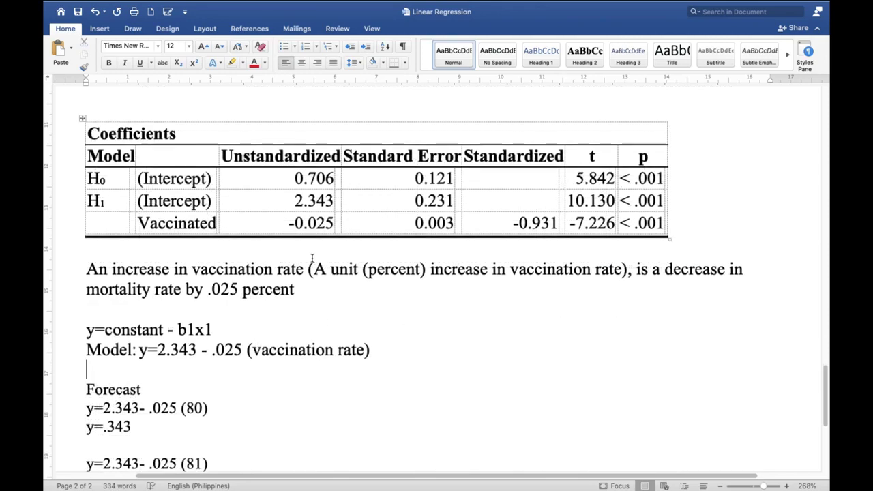
{"action": "left_click", "coordinate": [237, 327]}
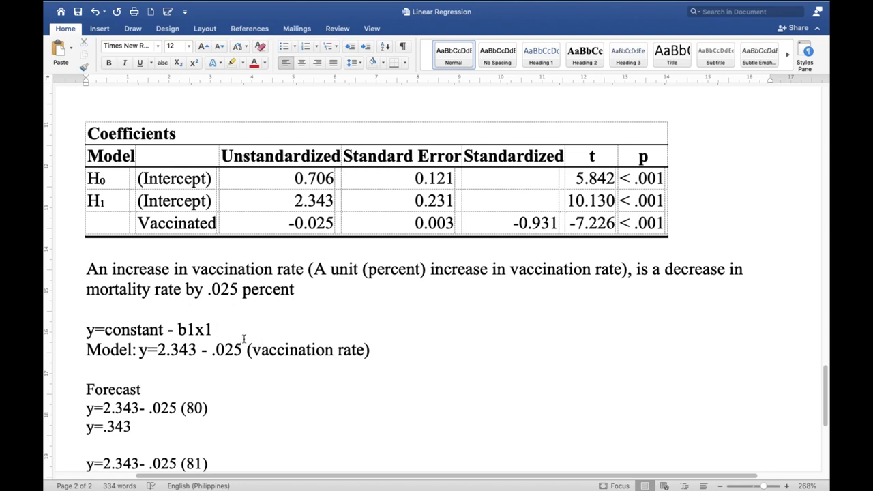
{"action": "left_click_drag", "start_coordinate": [104, 329], "coordinate": [169, 330]}
{"action": "left_click", "coordinate": [171, 331]}
{"action": "left_click_drag", "start_coordinate": [294, 223], "coordinate": [289, 223]}
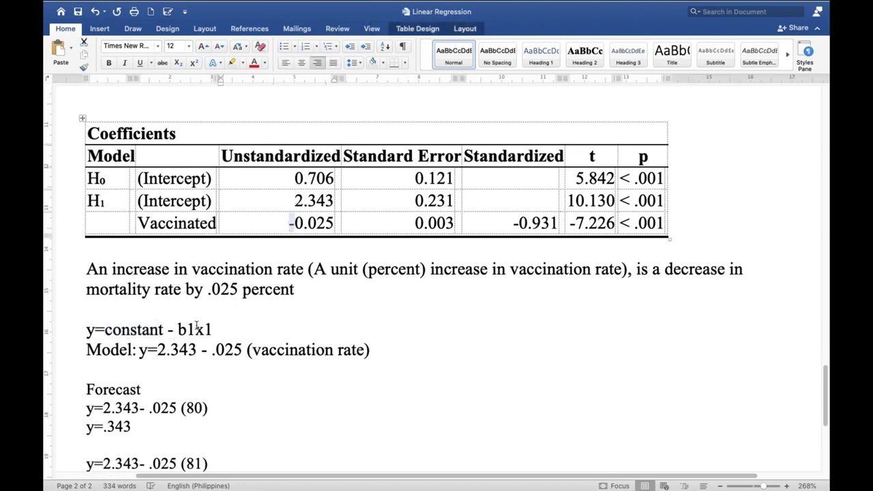
{"action": "left_click_drag", "start_coordinate": [194, 329], "coordinate": [178, 329]}
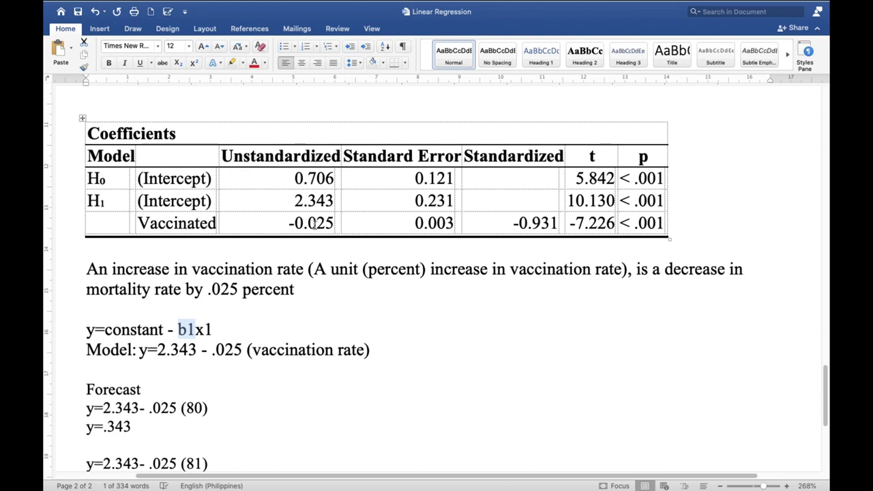
{"action": "left_click_drag", "start_coordinate": [141, 227], "coordinate": [228, 221]}
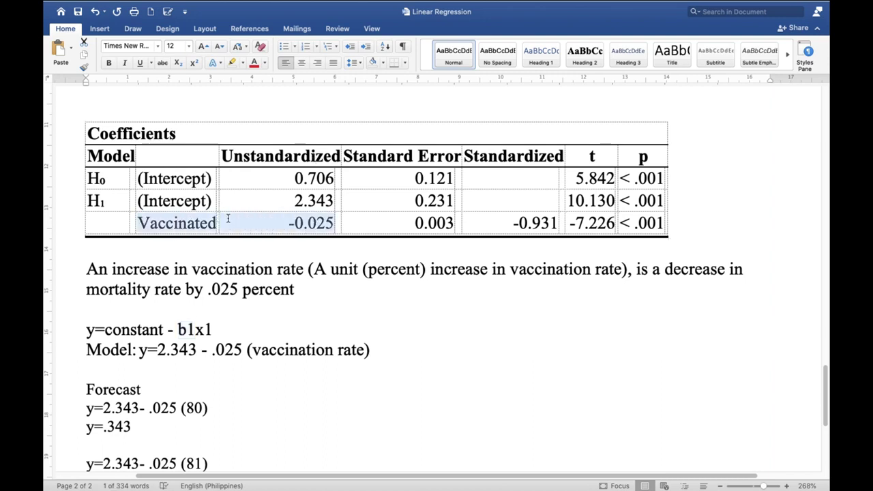
{"action": "left_click", "coordinate": [202, 223]}
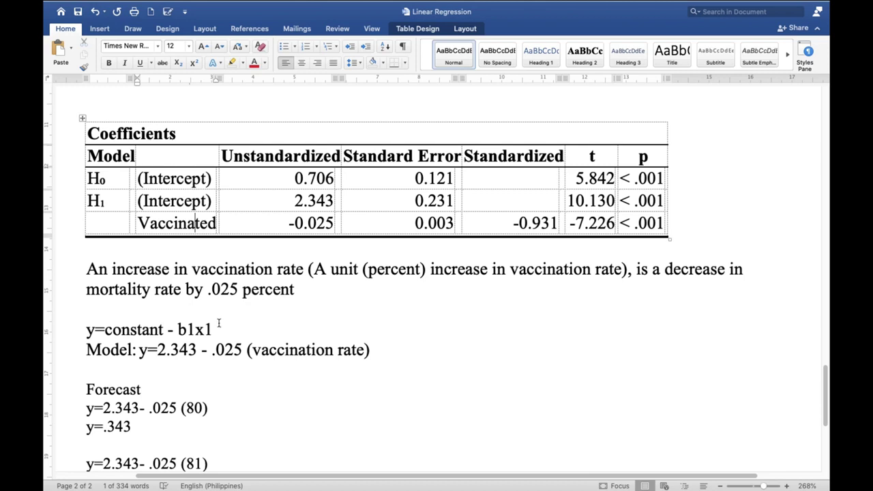
{"action": "left_click_drag", "start_coordinate": [196, 330], "coordinate": [212, 330]}
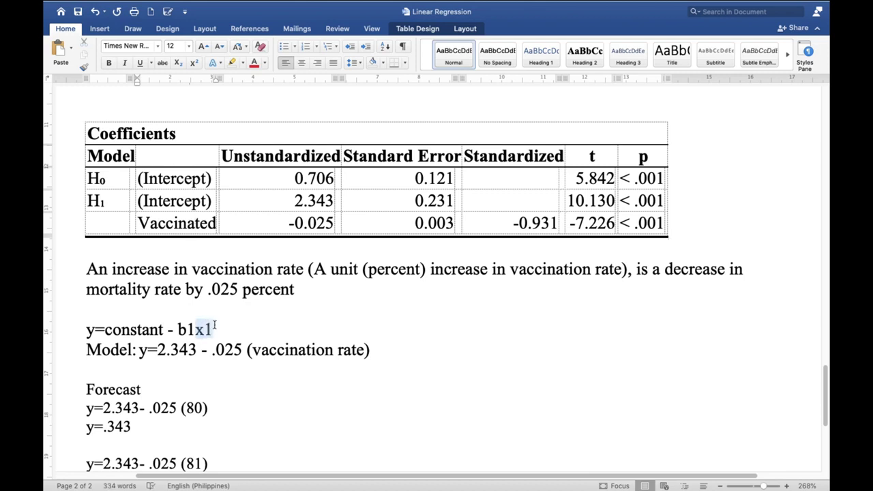
{"action": "left_click", "coordinate": [223, 333]}
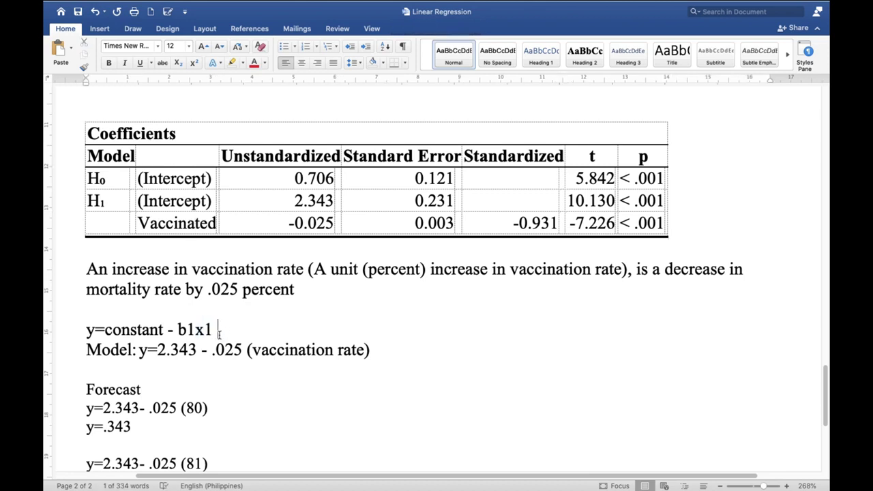
- Trace the constant, slope and vaccination rate term of the Model equation back to the H₁ rows of the Coefficients table
{"action": "scroll", "coordinate": [218, 335], "scroll_direction": "down", "scroll_amount": 1}
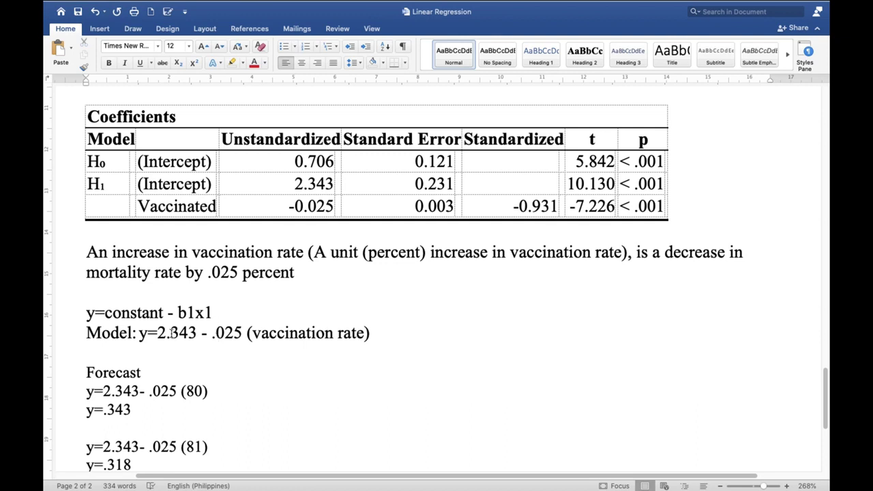
{"action": "left_click_drag", "start_coordinate": [204, 334], "coordinate": [158, 333]}
{"action": "left_click", "coordinate": [207, 334]}
{"action": "left_click_drag", "start_coordinate": [308, 206], "coordinate": [321, 206]}
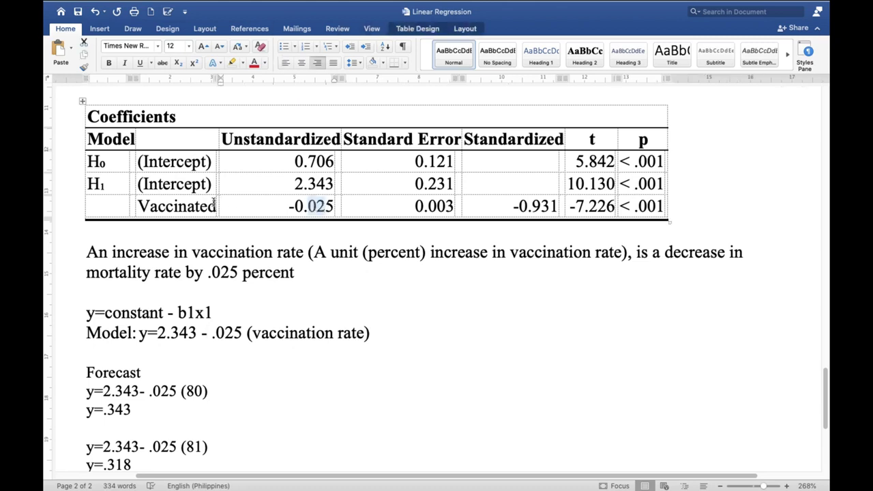
{"action": "left_click", "coordinate": [147, 206]}
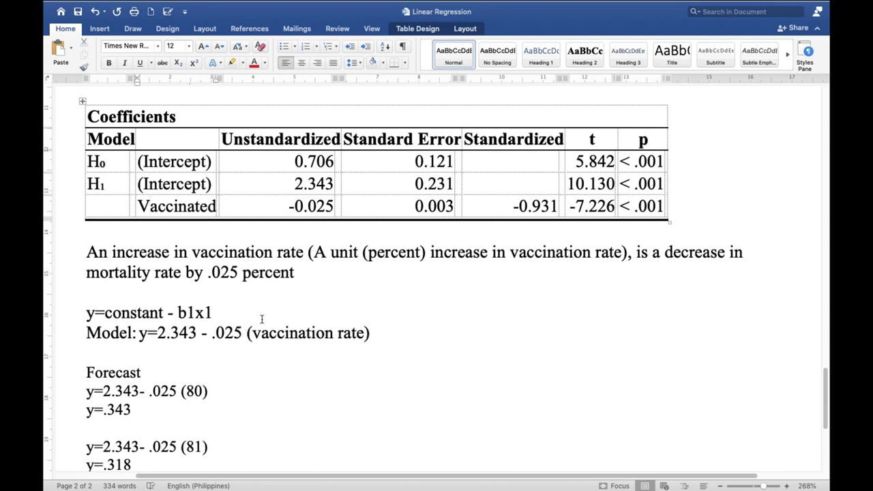
{"action": "mouse_move", "coordinate": [253, 333]}
{"action": "left_mouse_down"}
{"action": "mouse_move", "coordinate": [375, 339]}
{"action": "mouse_move", "coordinate": [253, 333]}
{"action": "left_mouse_up"}
{"action": "left_click", "coordinate": [369, 334]}
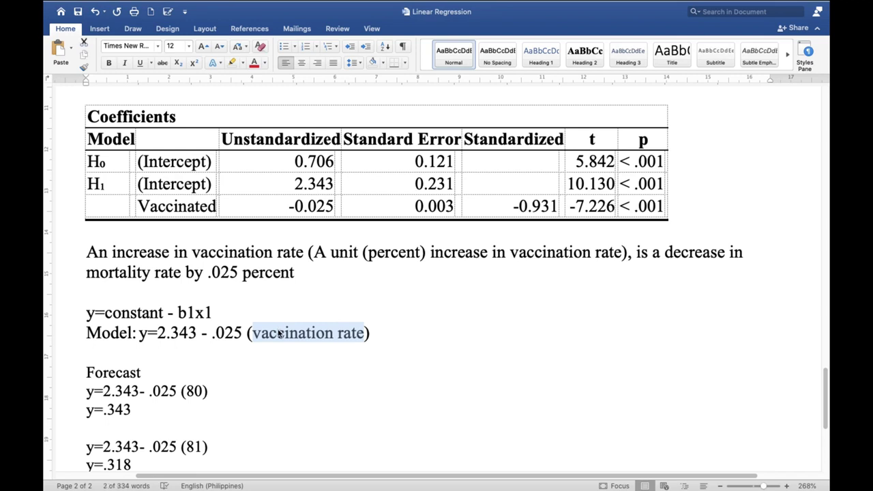
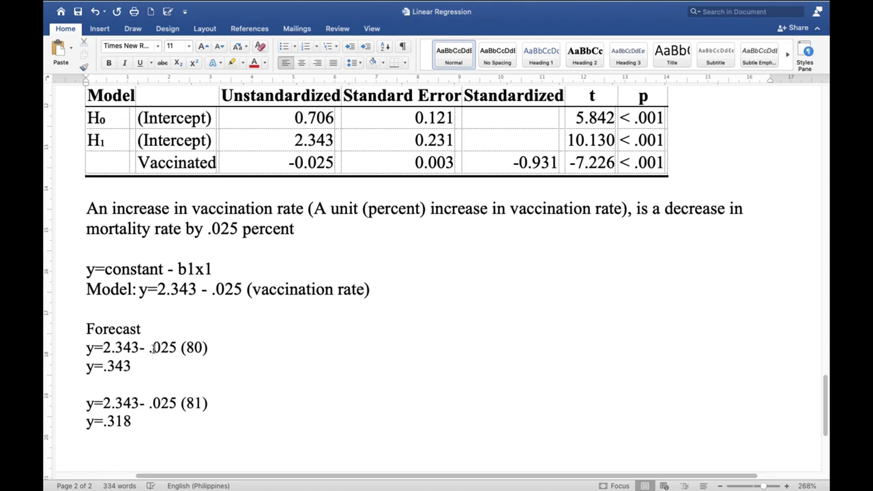
- Examine the Forecast calculations and compare the predicted mortality for vaccination rates of 80 and 81
{"action": "left_click_drag", "start_coordinate": [151, 348], "coordinate": [177, 348]}
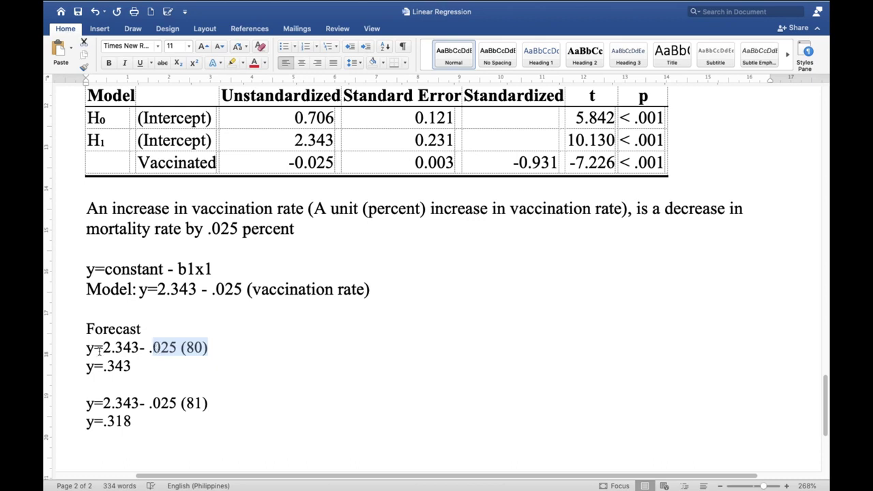
{"action": "left_click", "coordinate": [103, 348]}
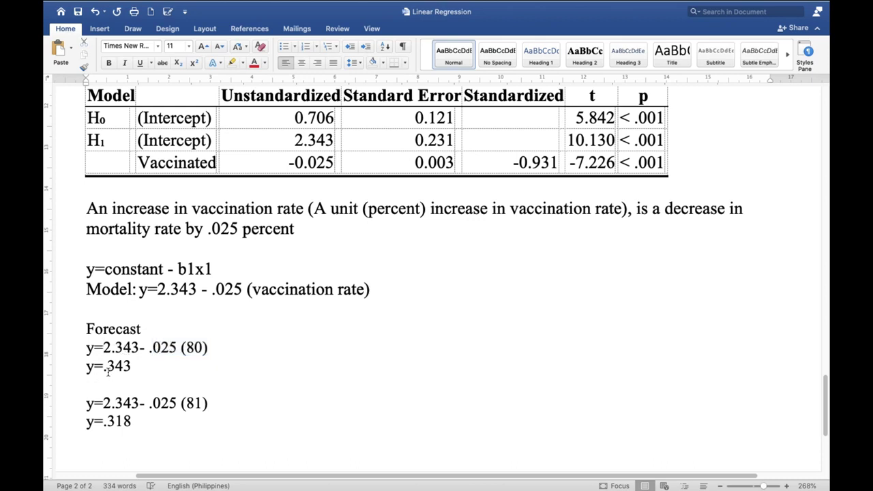
{"action": "left_click_drag", "start_coordinate": [187, 347], "coordinate": [202, 349]}
{"action": "left_click", "coordinate": [136, 366]}
{"action": "left_click_drag", "start_coordinate": [133, 424], "coordinate": [108, 423]}
{"action": "left_click_drag", "start_coordinate": [104, 369], "coordinate": [132, 382]}
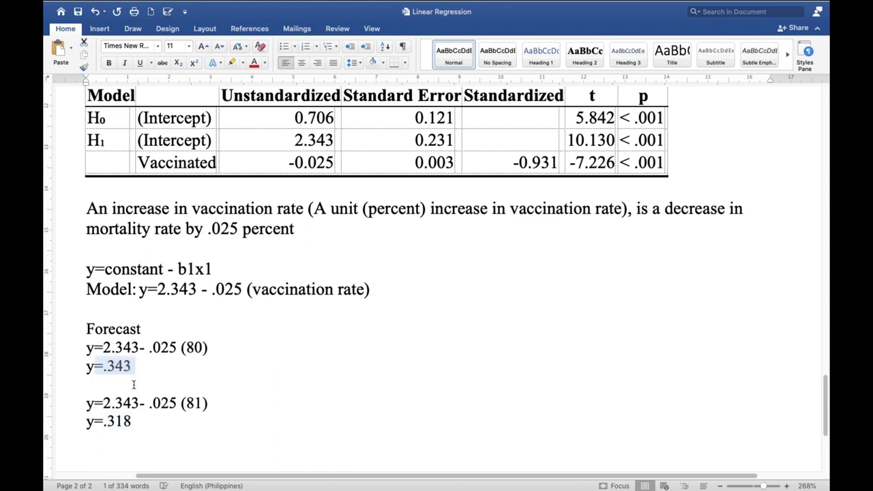
{"action": "left_click", "coordinate": [140, 423]}
{"action": "left_click_drag", "start_coordinate": [140, 424], "coordinate": [105, 424]}
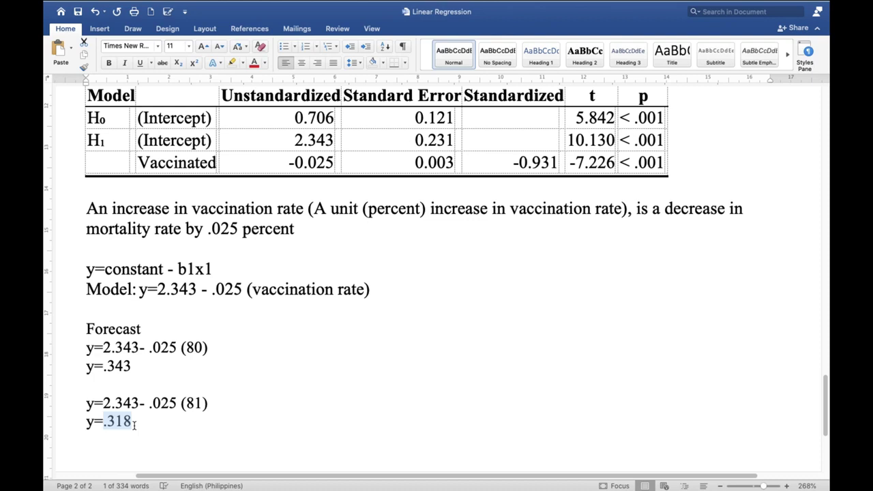
- Check the sign of the Vaccinated coefficient and its p-value in the Coefficients table
{"action": "scroll", "coordinate": [256, 284], "scroll_direction": "up", "scroll_amount": 1}
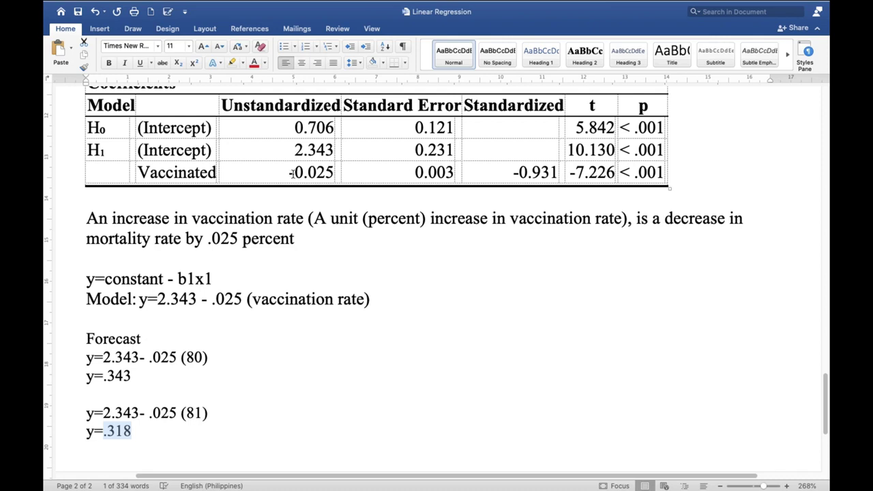
{"action": "left_click", "coordinate": [292, 173]}
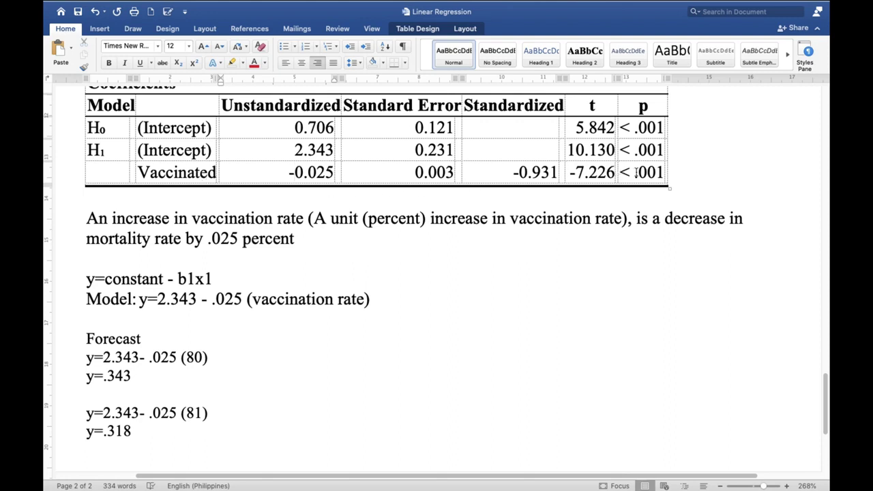
{"action": "left_click_drag", "start_coordinate": [620, 172], "coordinate": [658, 176]}
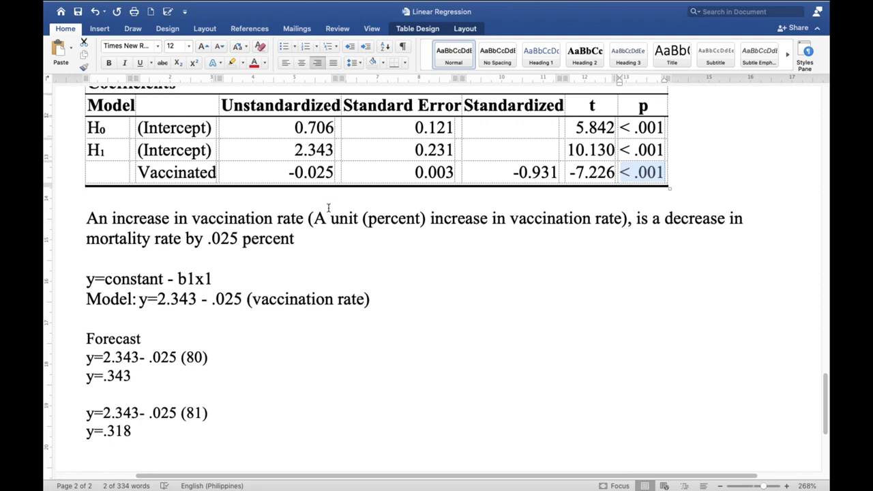
{"action": "scroll", "coordinate": [260, 434], "scroll_direction": "down", "scroll_amount": 1}
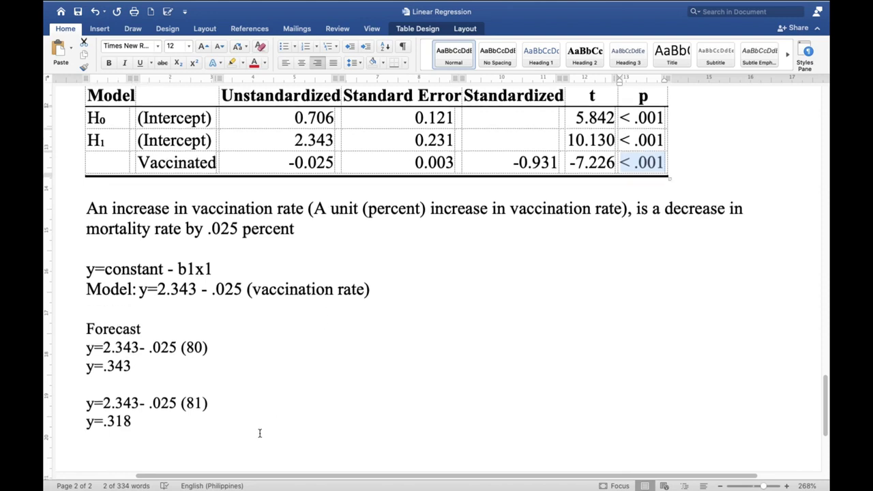
{"action": "scroll", "coordinate": [259, 430], "scroll_direction": "up", "scroll_amount": 1}
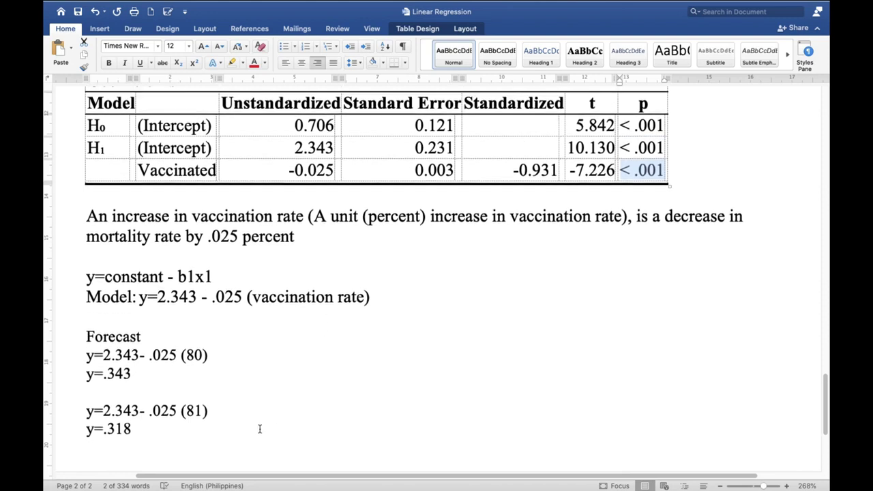